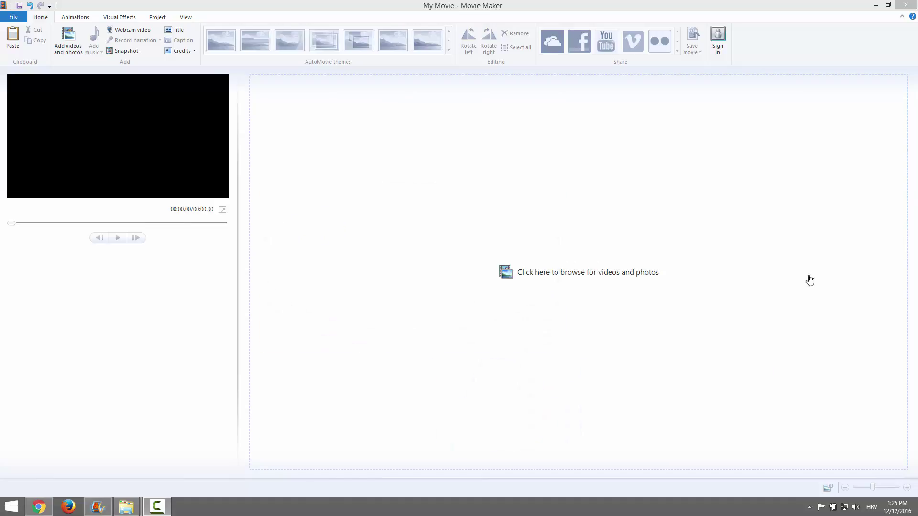
Add the Intro template.mp4 video to the project.
click(509, 217)
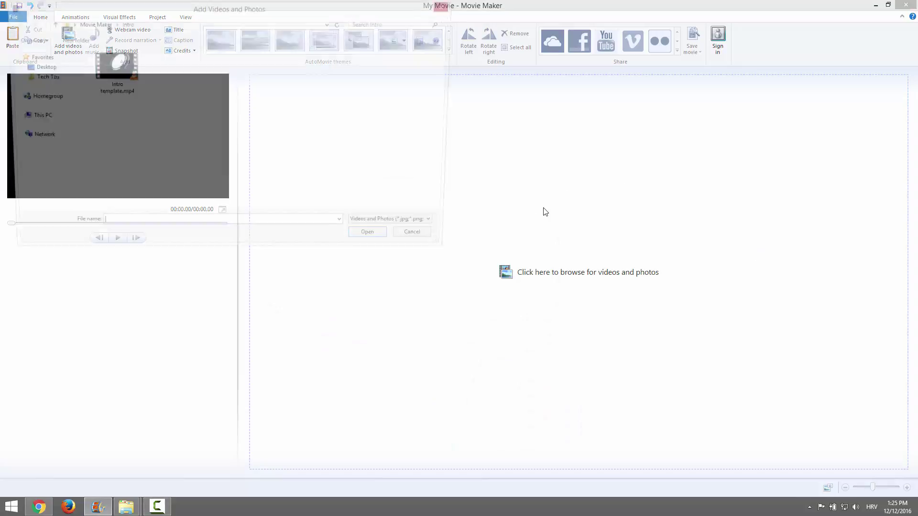
click(110, 67)
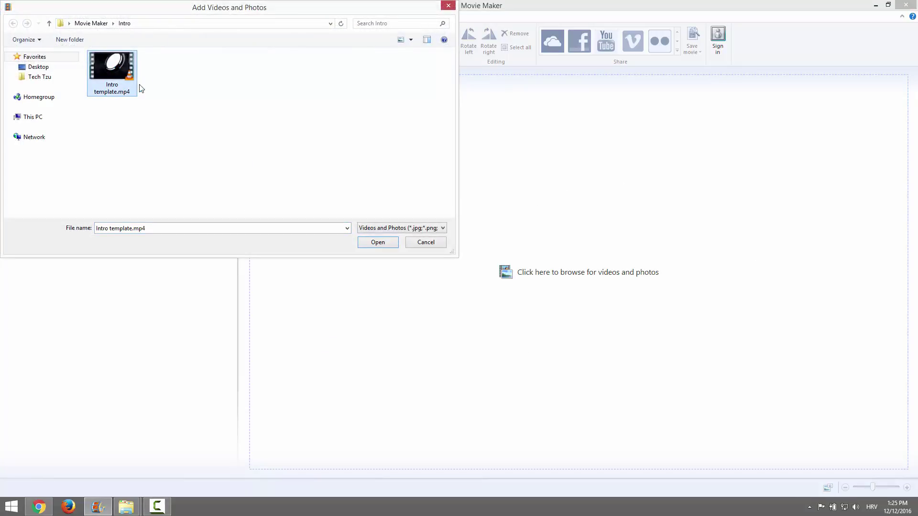
click(363, 241)
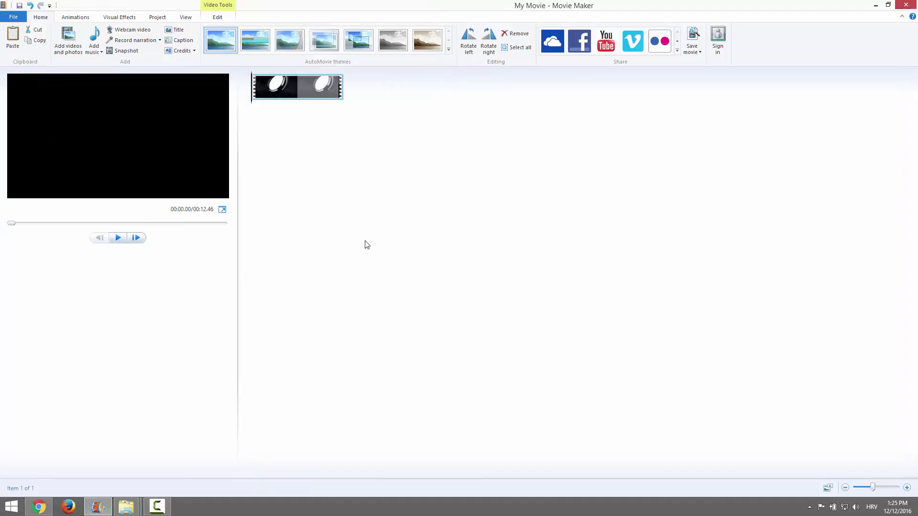
Preview the 12.46-second clip, pausing near the end and scrubbing back to 10 seconds.
click(118, 237)
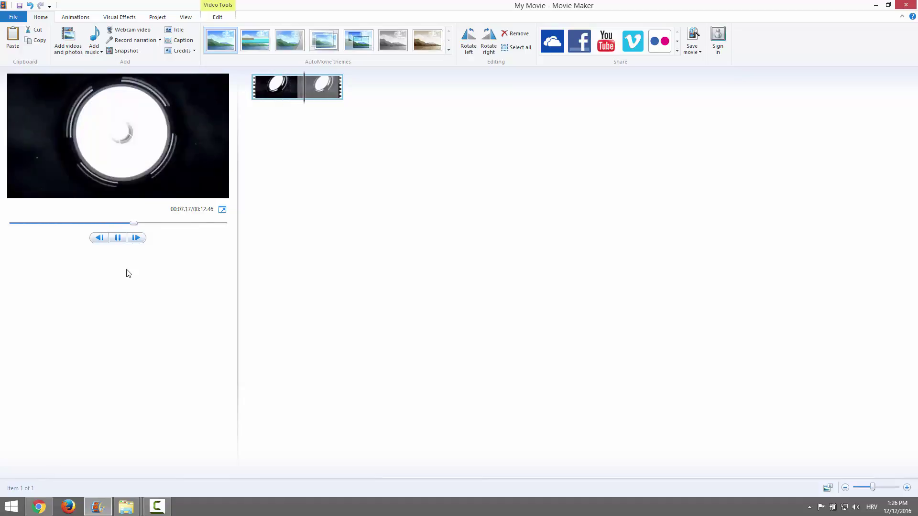
click(119, 238)
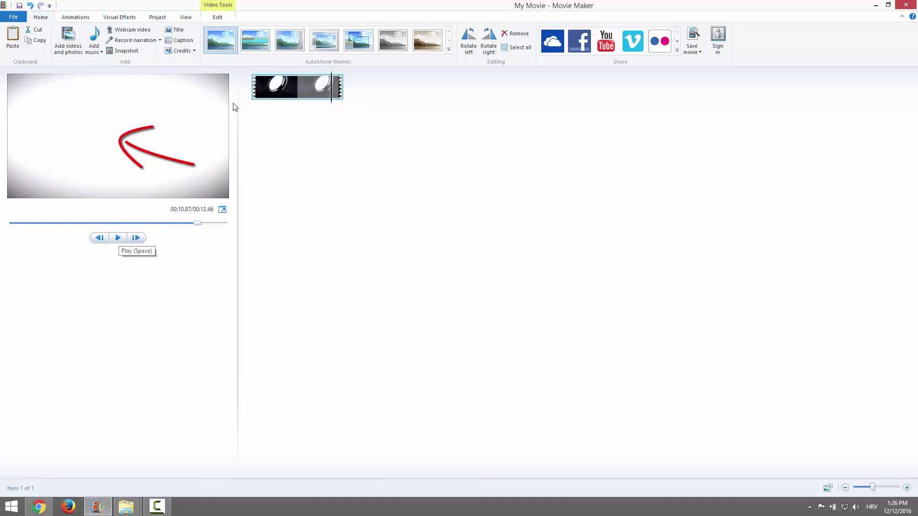
drag(333, 101, 262, 103)
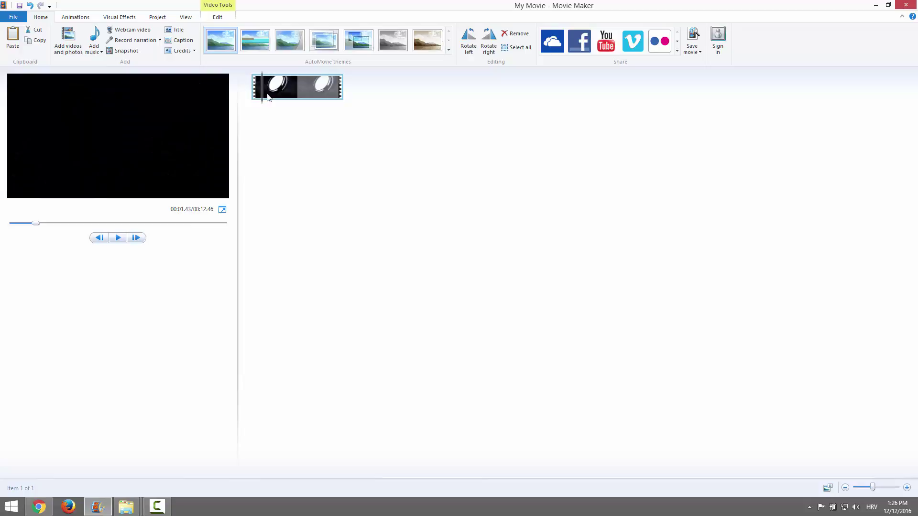
Split the intro clip at 00:01.50 and delete the opening piece.
double_click(254, 96)
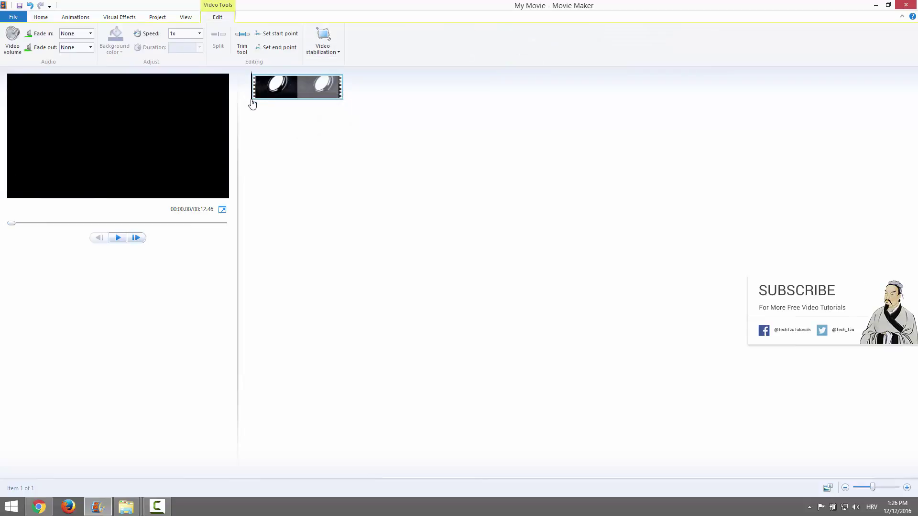
drag(252, 104, 262, 103)
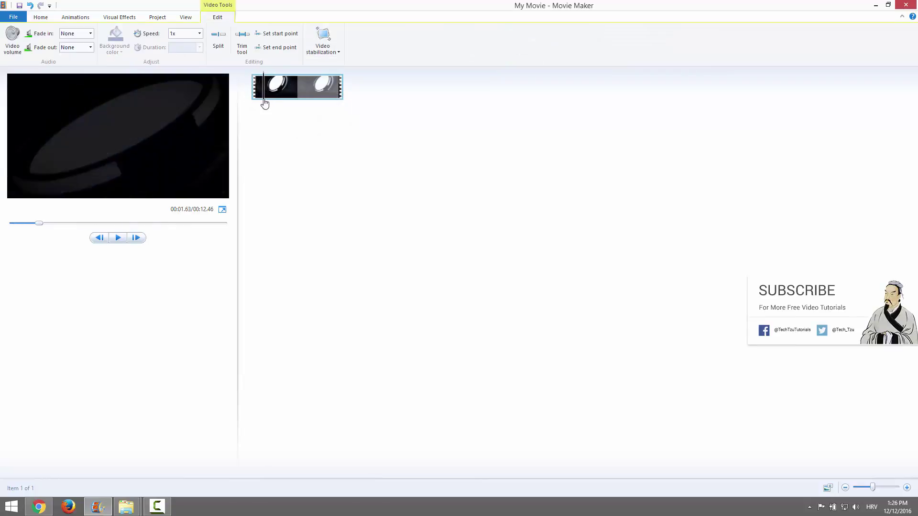
click(223, 42)
click(279, 83)
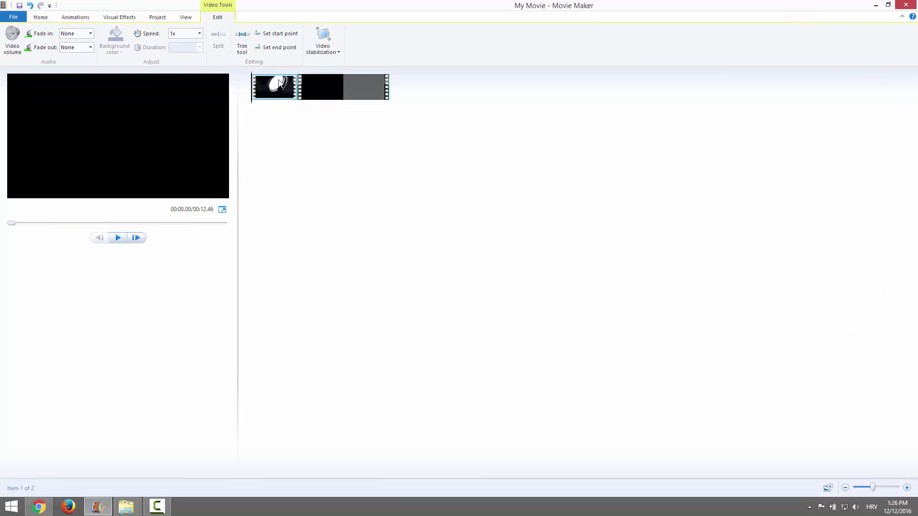
key(Delete)
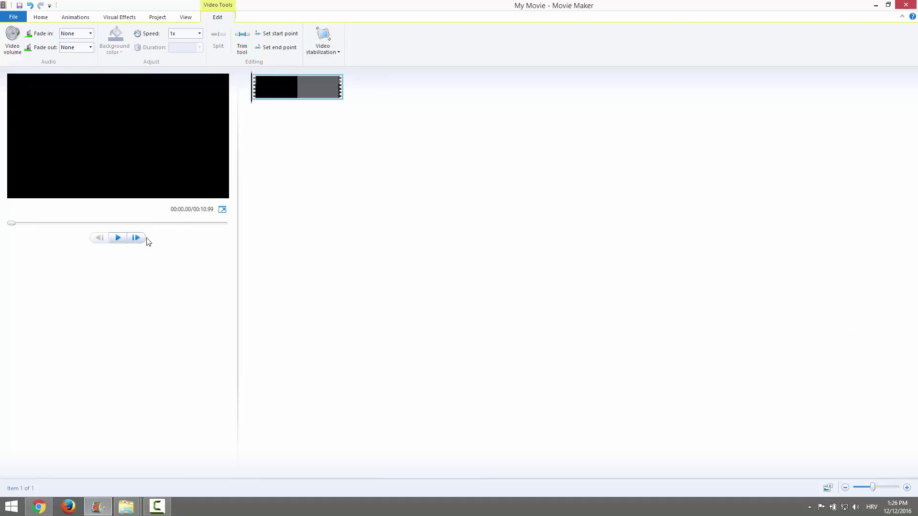
Play the 10.99-second trimmed clip to check it, jumping ahead to about 6 seconds.
click(119, 239)
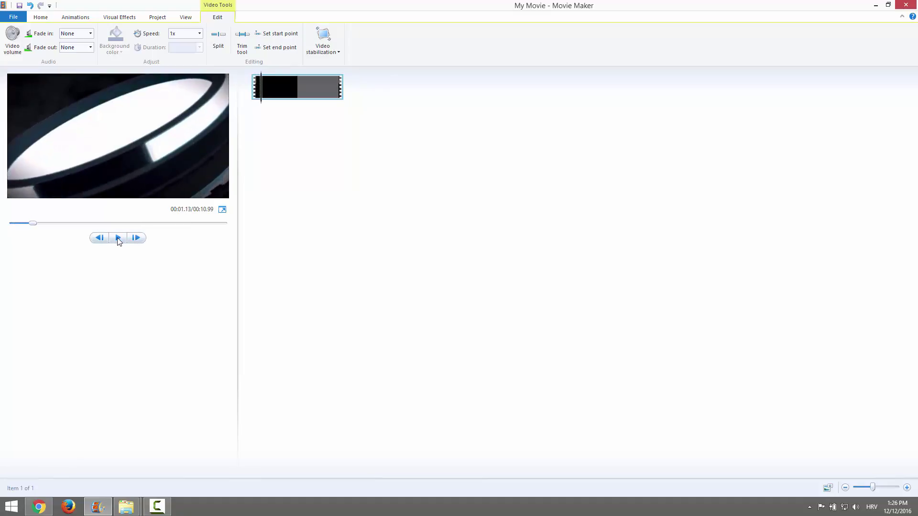
drag(264, 105, 311, 103)
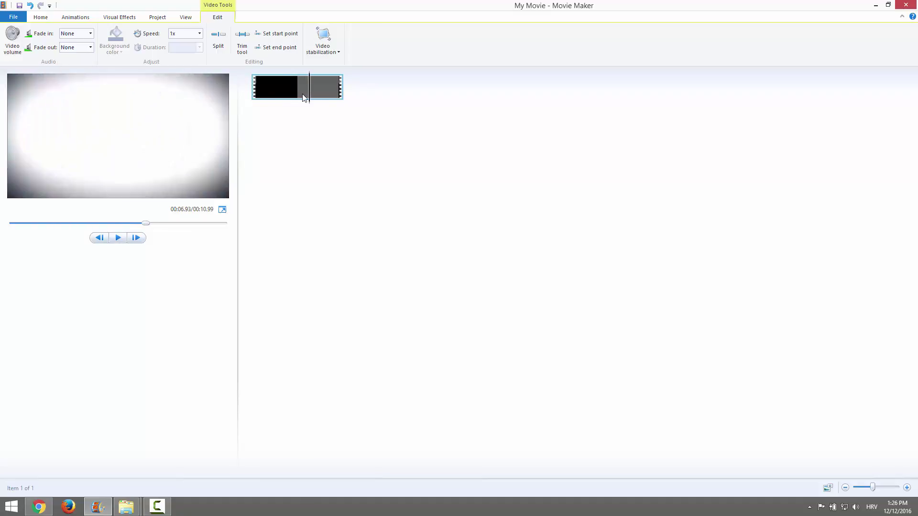
click(36, 17)
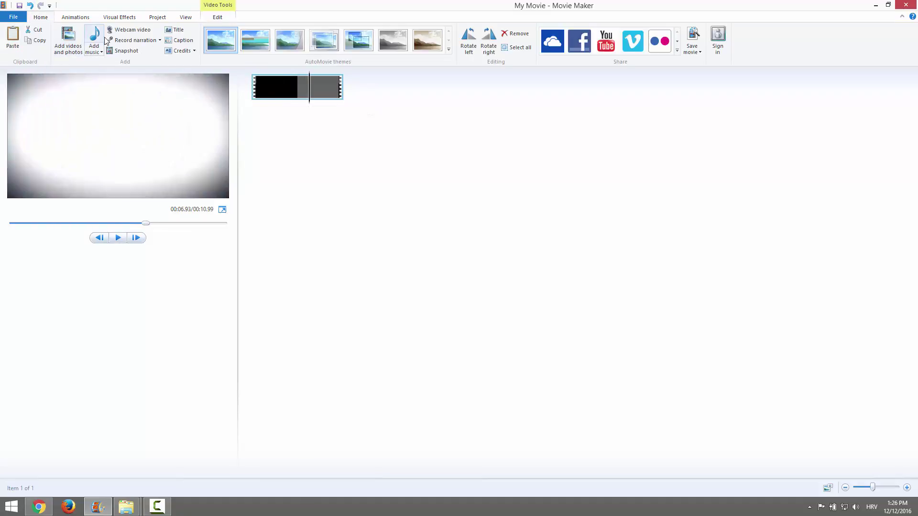
Add a caption reading MOVIE MAKER INTRO and colour its text black.
click(181, 40)
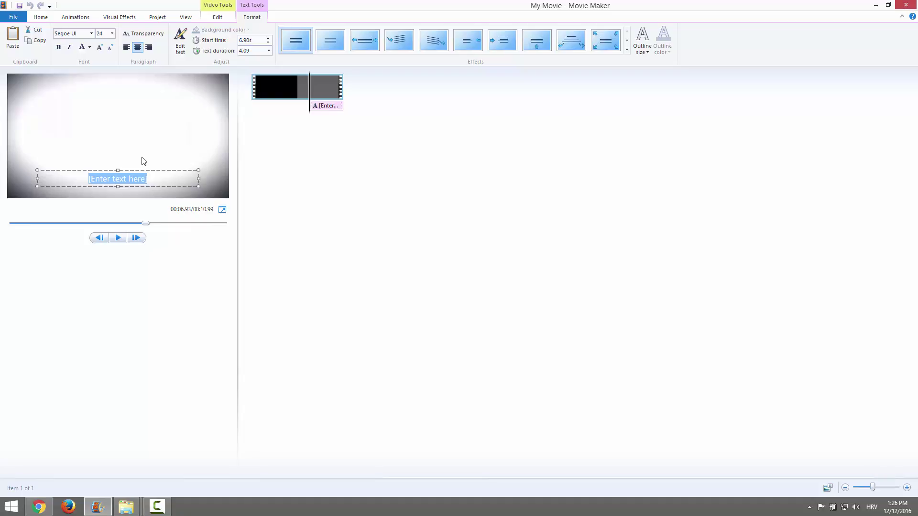
key(BackSpace)
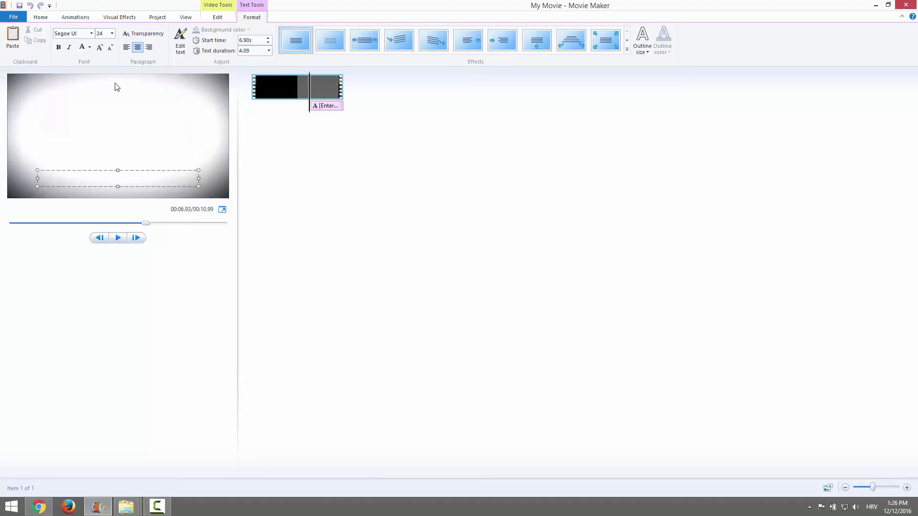
text(MOVIE MAKER INTRO)
drag(163, 178, 55, 178)
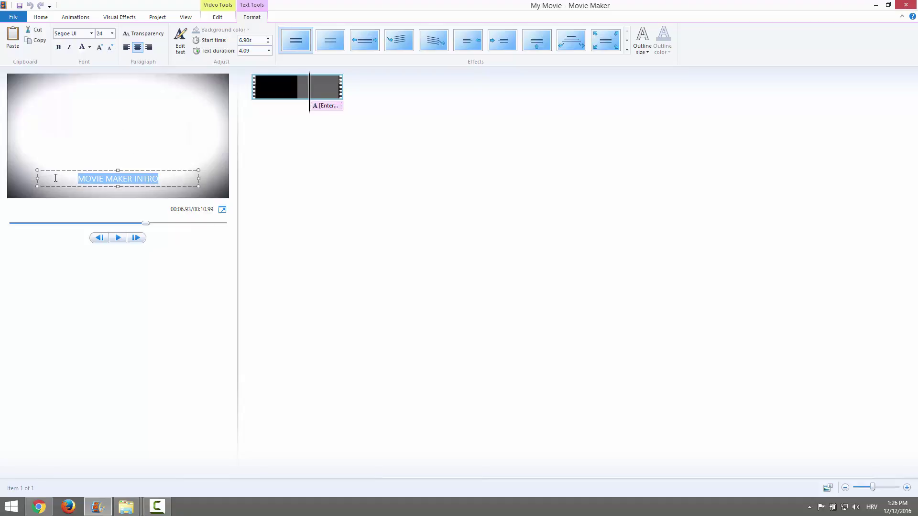
click(91, 47)
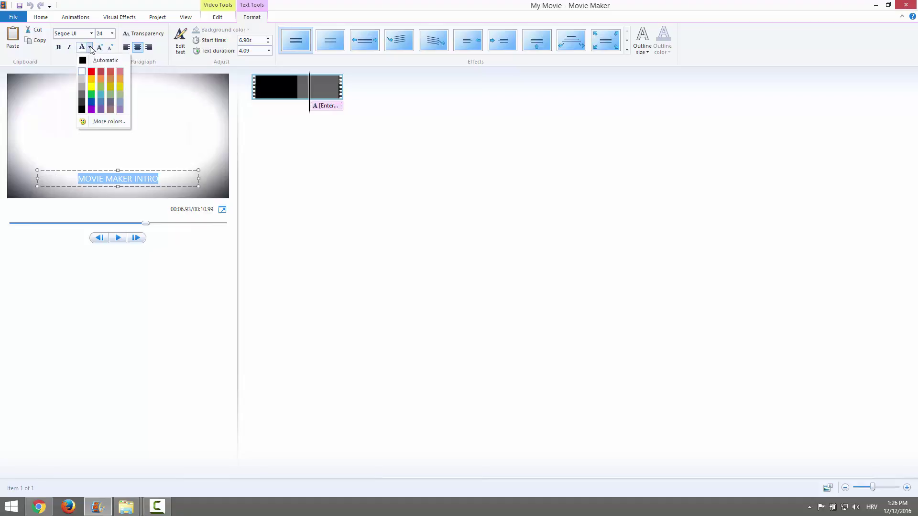
click(82, 109)
Break the caption into MOVIE MAKER / INTRO and grow the font to 48.
click(136, 178)
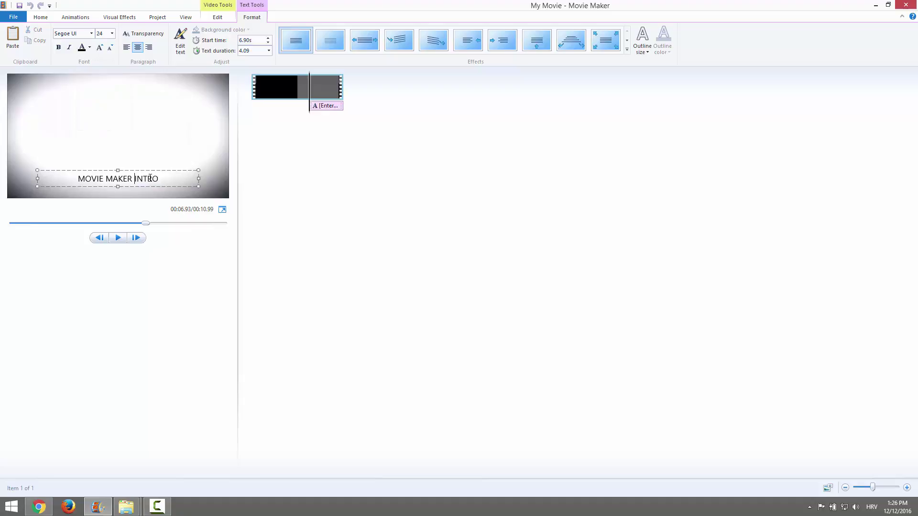
key(Return)
drag(158, 171, 131, 123)
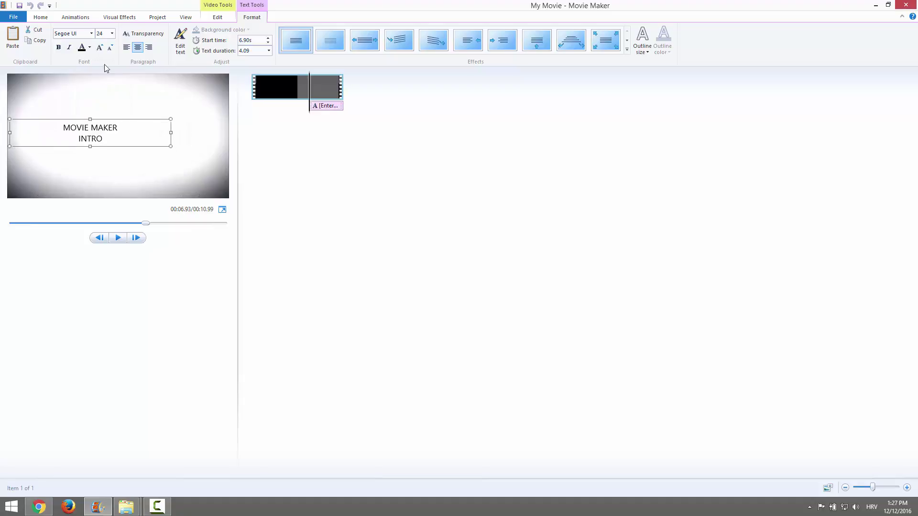
click(100, 47)
click(100, 47)
click(99, 47)
click(100, 48)
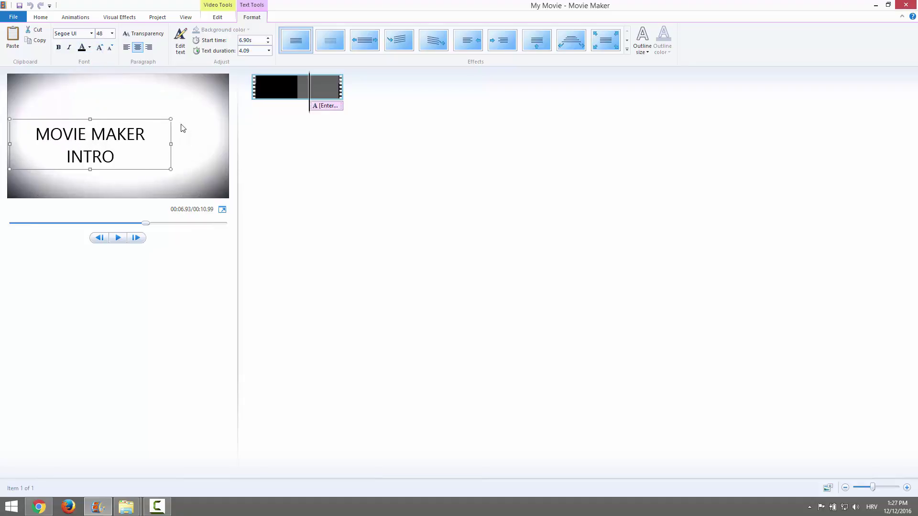
Widen the caption box across the frame and nudge it slightly higher.
click(91, 129)
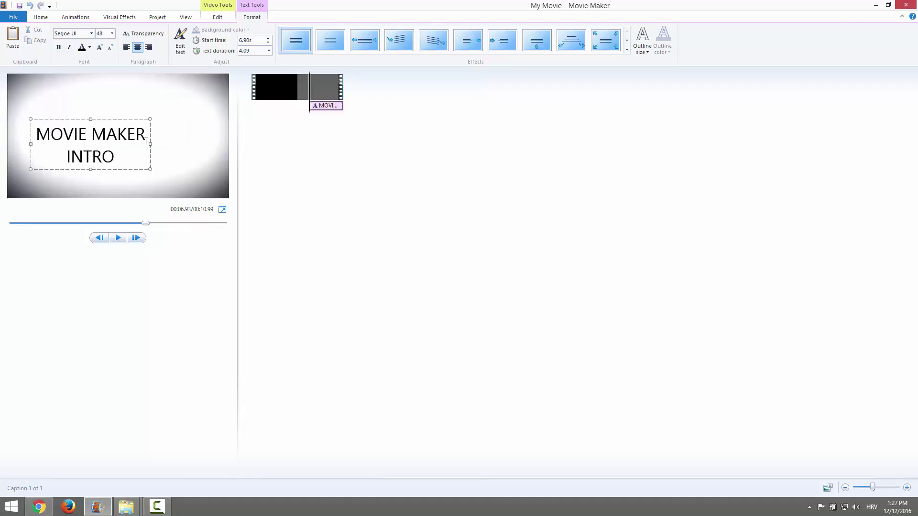
drag(151, 142, 264, 142)
drag(31, 145, 3, 142)
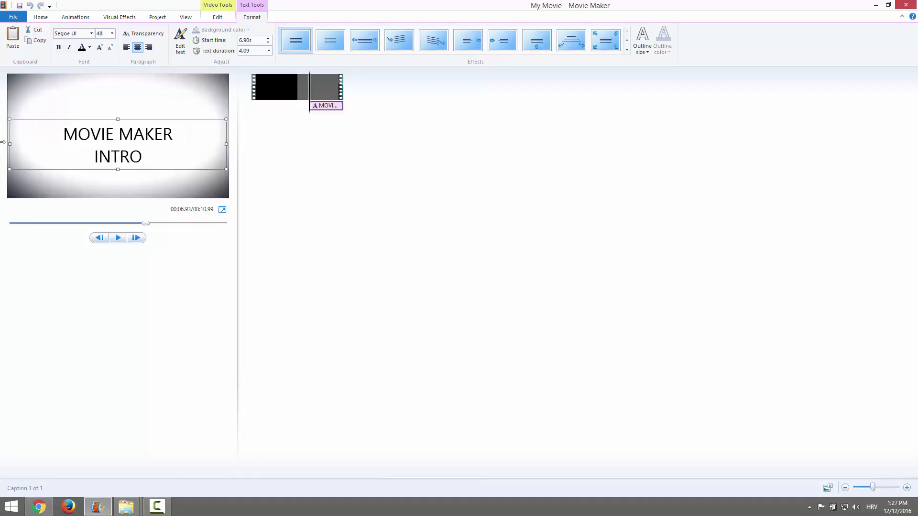
drag(152, 116, 150, 107)
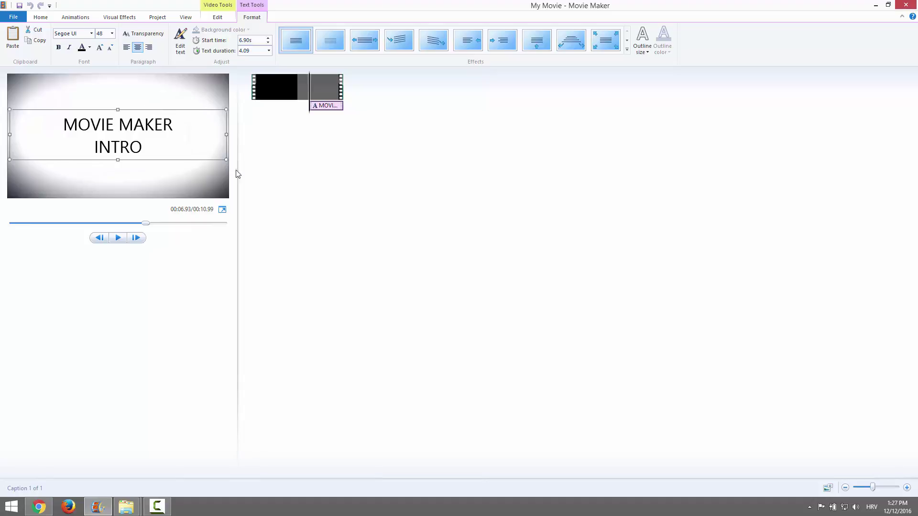
Play the movie to check the caption, then return the playhead to 00:06.93.
click(303, 113)
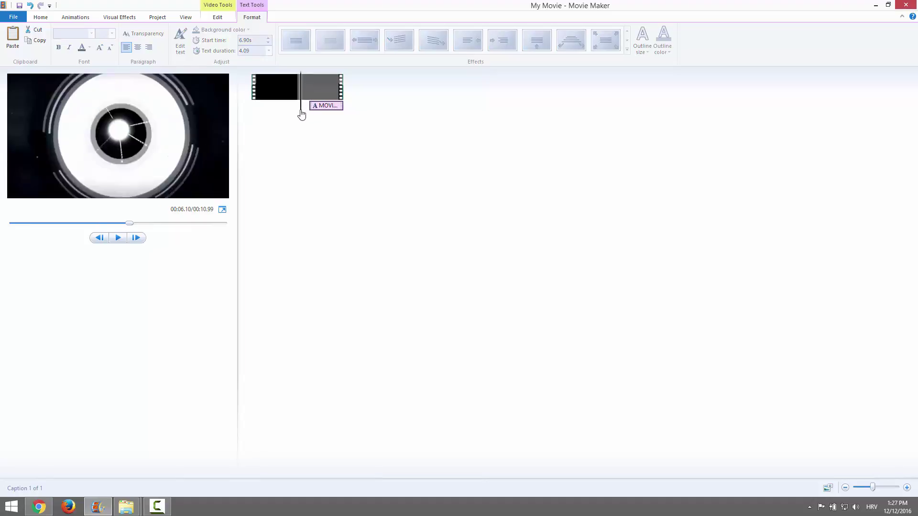
click(118, 238)
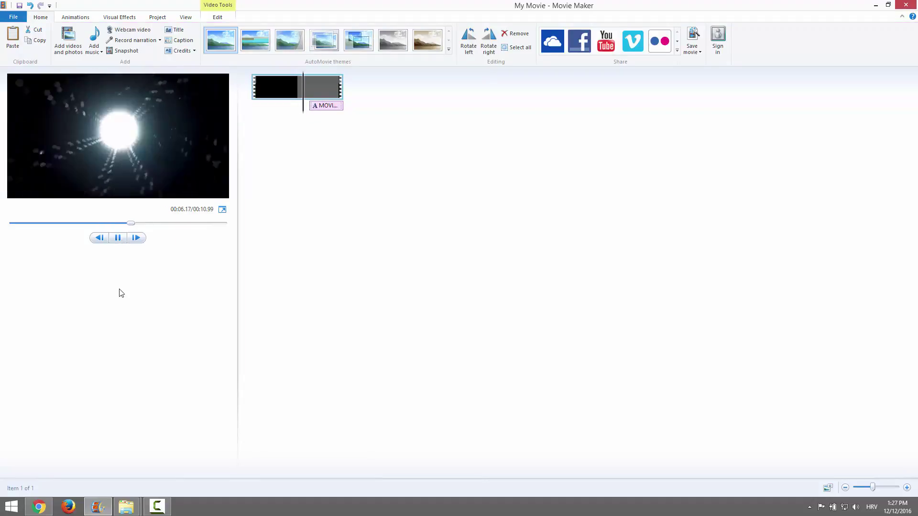
click(120, 241)
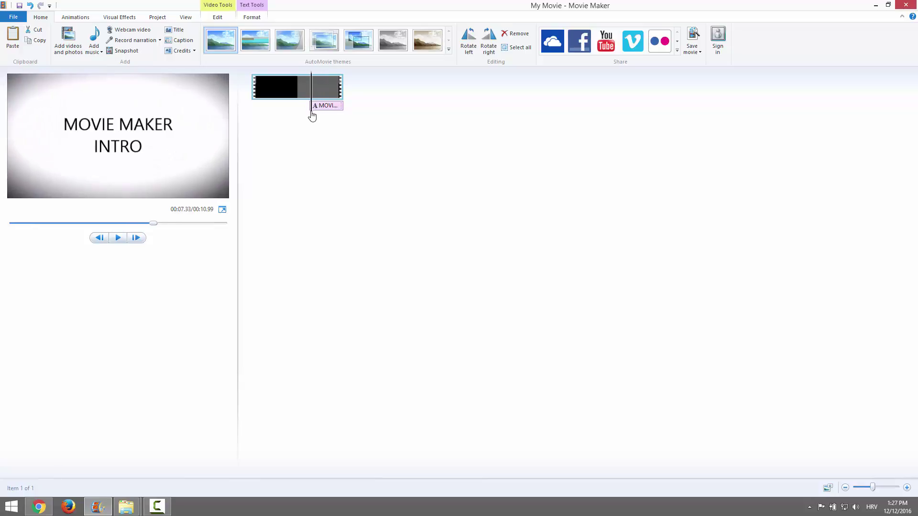
click(309, 114)
Apply the last Format Effects gallery effect to the caption and preview it.
click(320, 109)
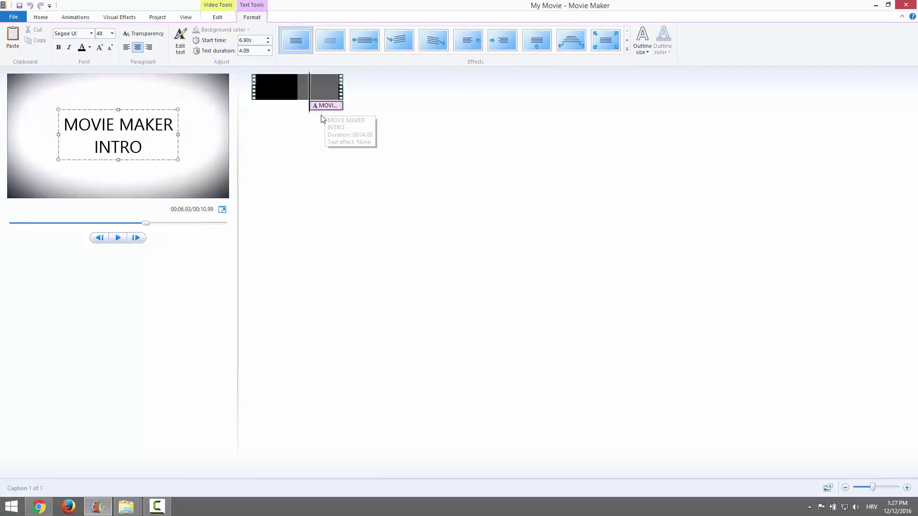
click(606, 46)
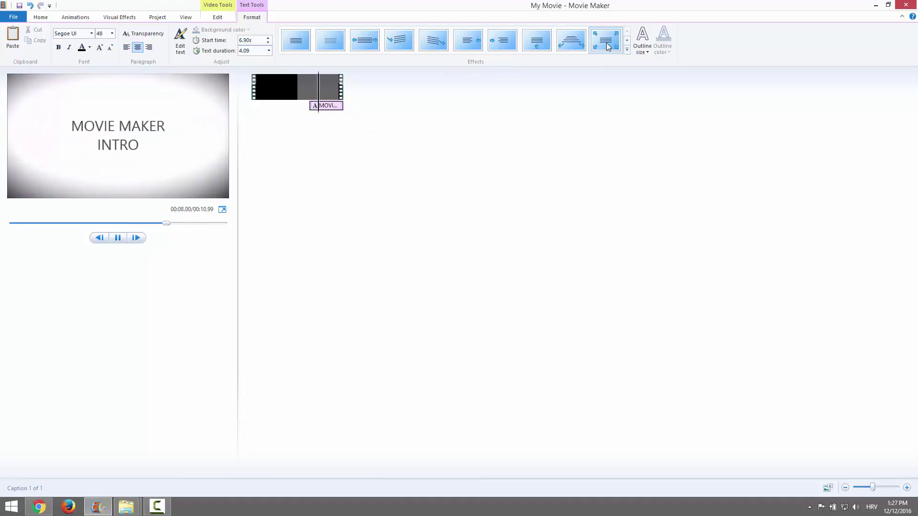
click(297, 88)
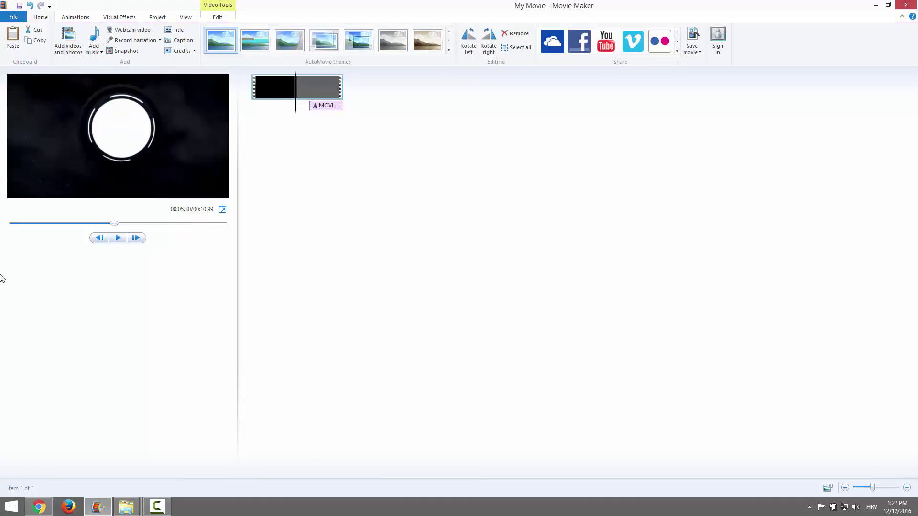
click(118, 238)
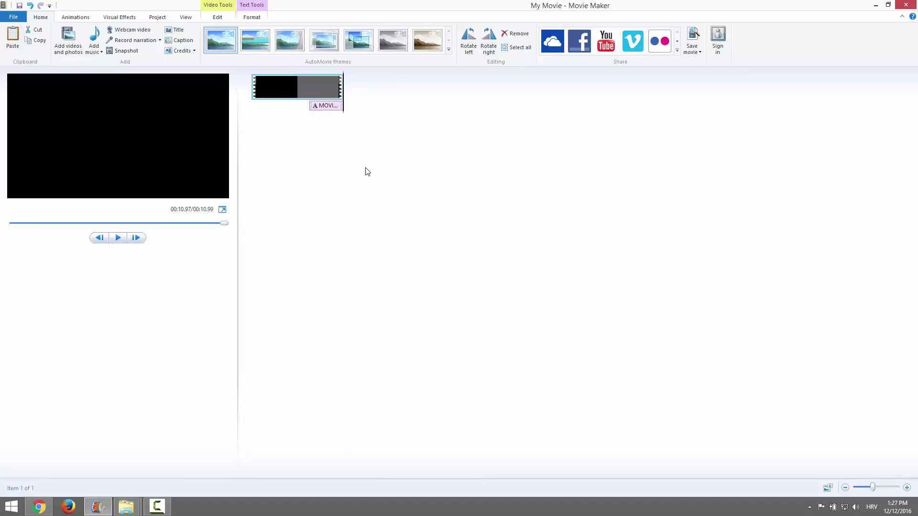
Add Move_Ya.mp3 as background music from the Add Music dialog.
click(93, 36)
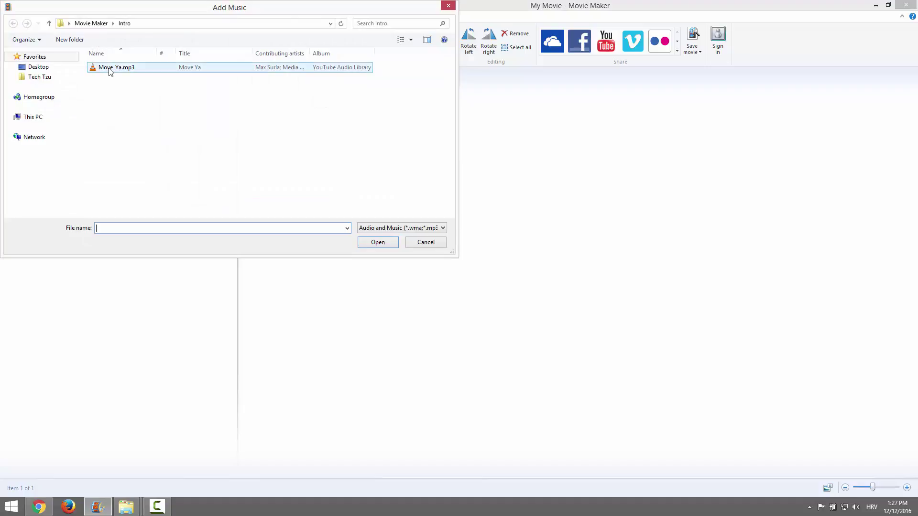
click(109, 69)
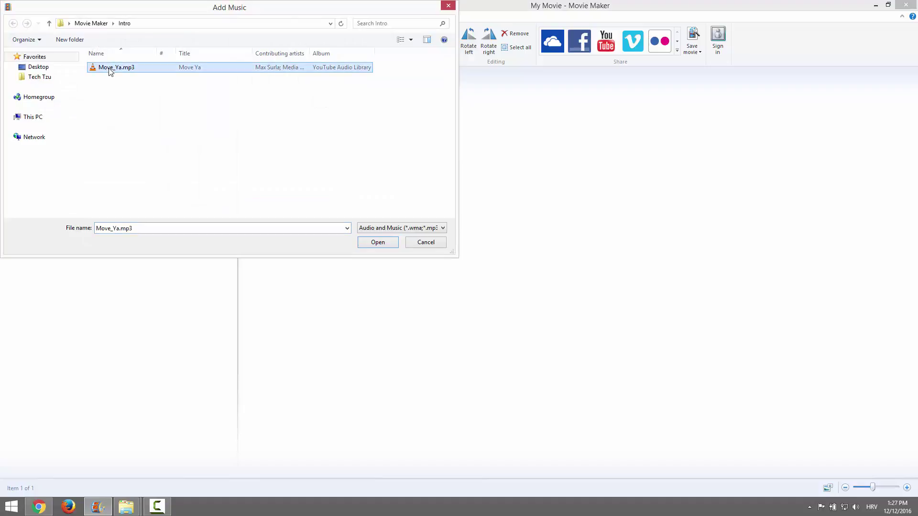
click(383, 245)
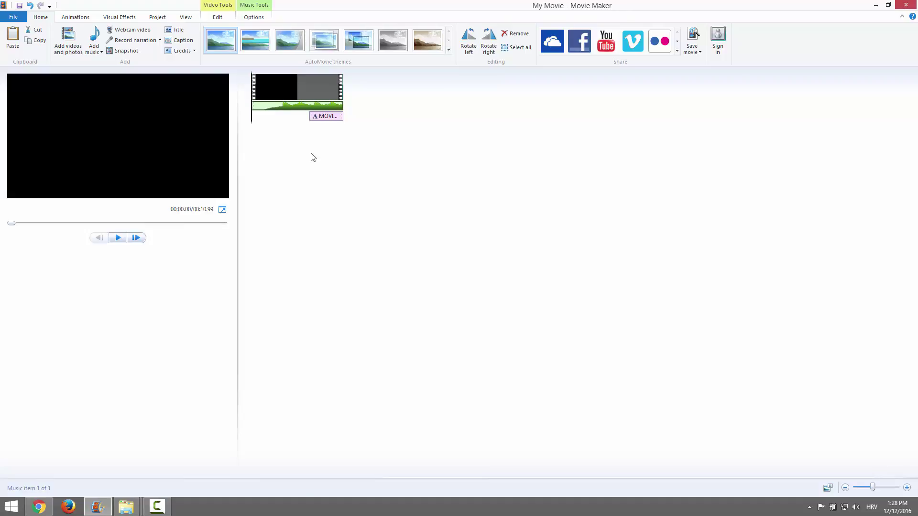
Set the Move_Ya.mp3 music clip's fade out to Fast, leaving fade-in at None.
double_click(293, 109)
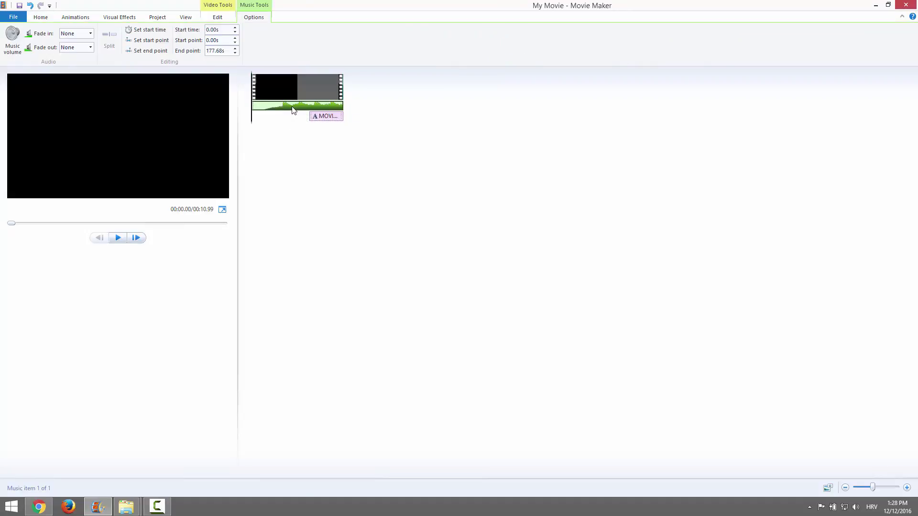
click(90, 48)
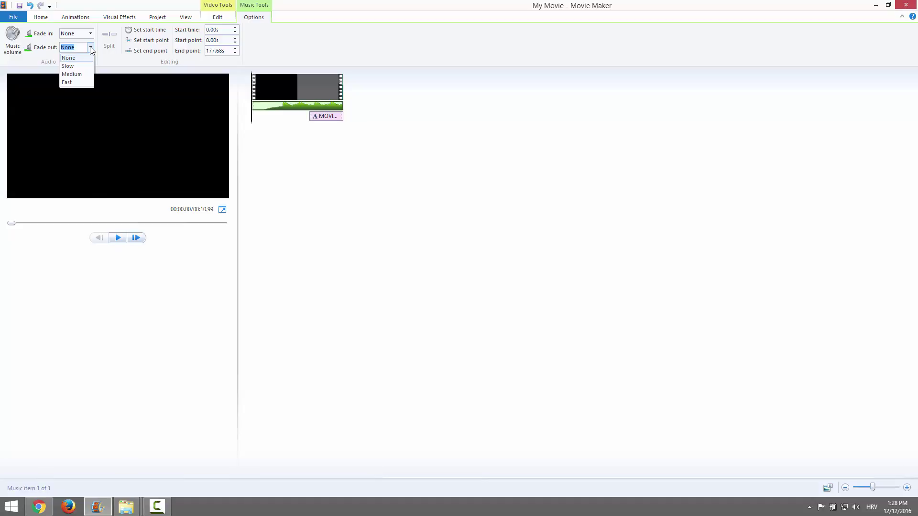
click(68, 82)
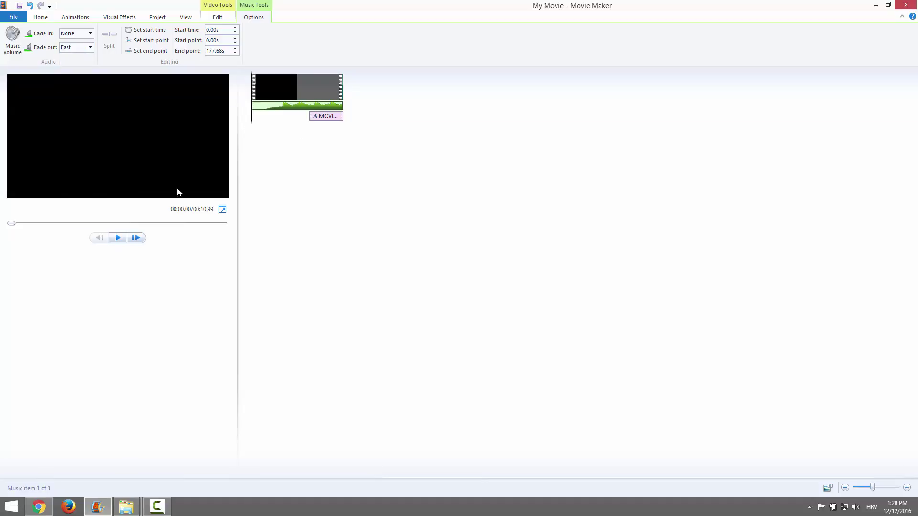
click(119, 239)
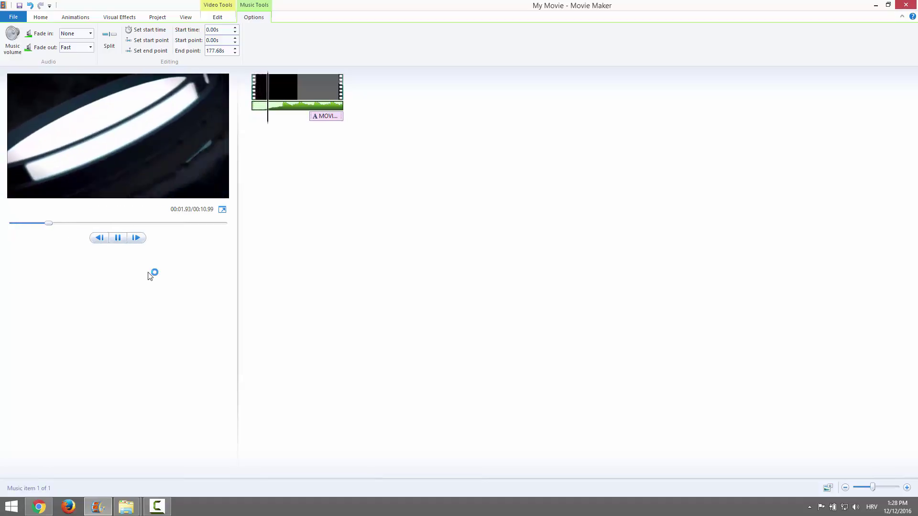